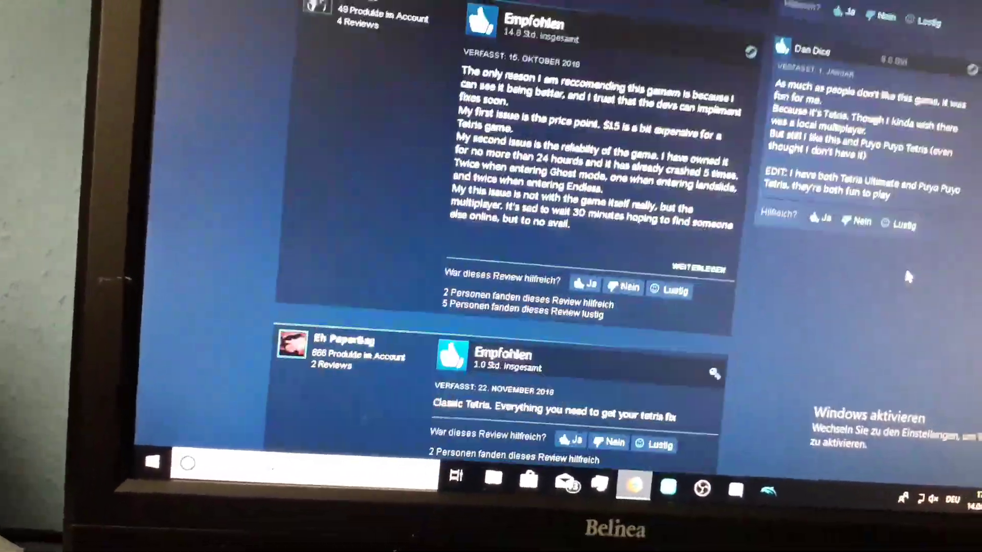
pyautogui.scroll(-5, 904, 264)
pyautogui.scroll(-5, 883, 254)
pyautogui.scroll(-3, 870, 243)
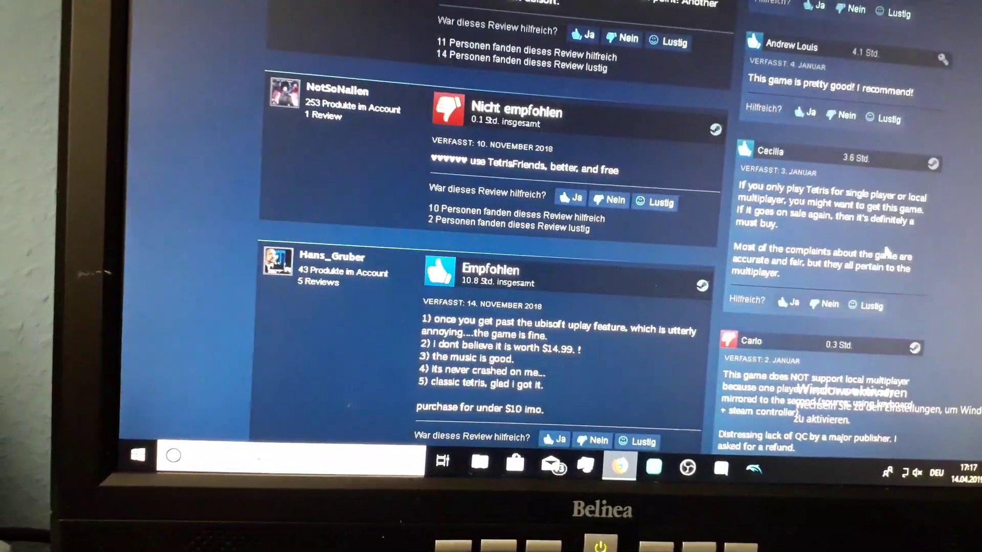
pyautogui.scroll(3, 878, 241)
pyautogui.scroll(3, 885, 239)
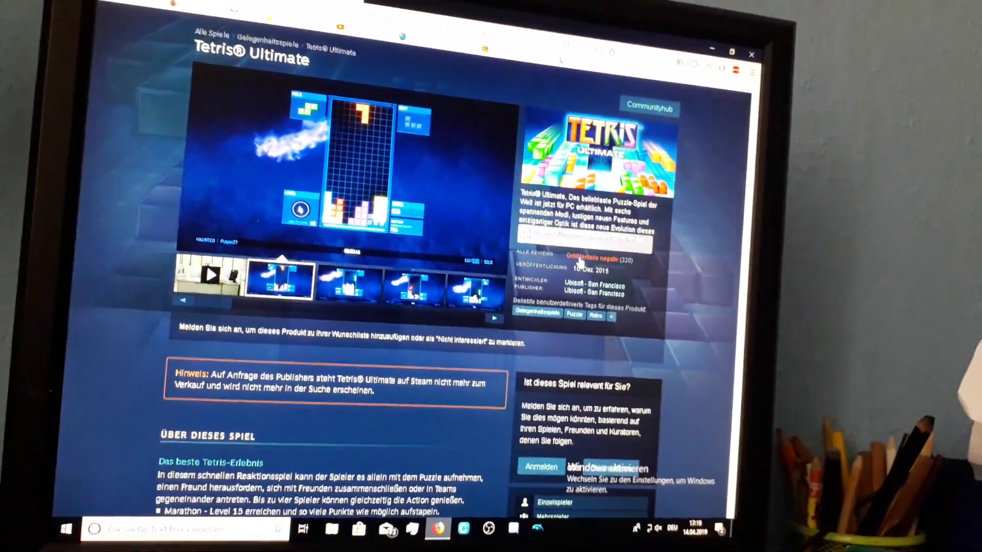
pyautogui.scroll(-1, 455, 222)
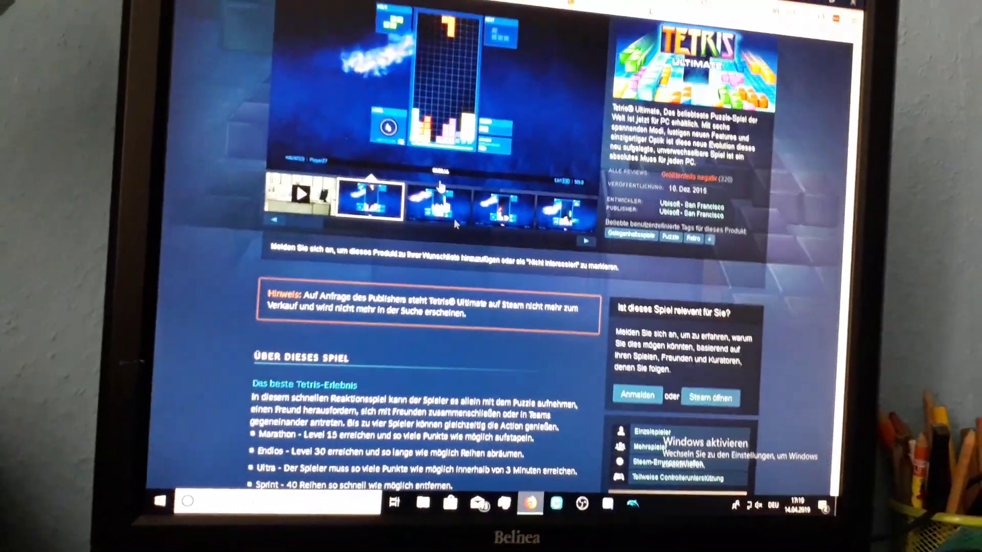